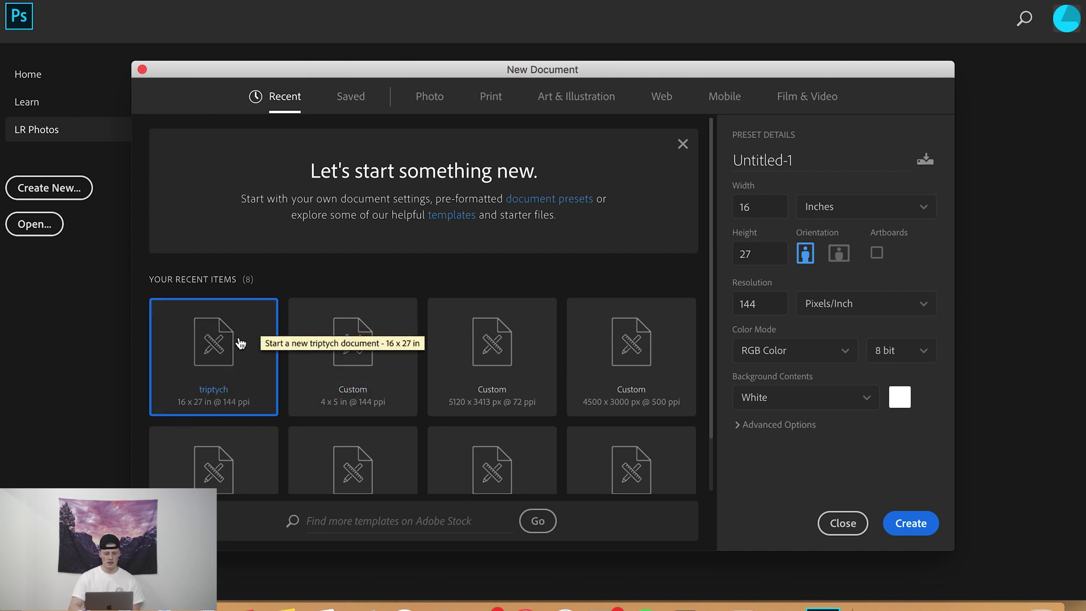
# - Create the blank white 16 × 27 inch portrait document, Untitled-1
pyautogui.click(911, 523)
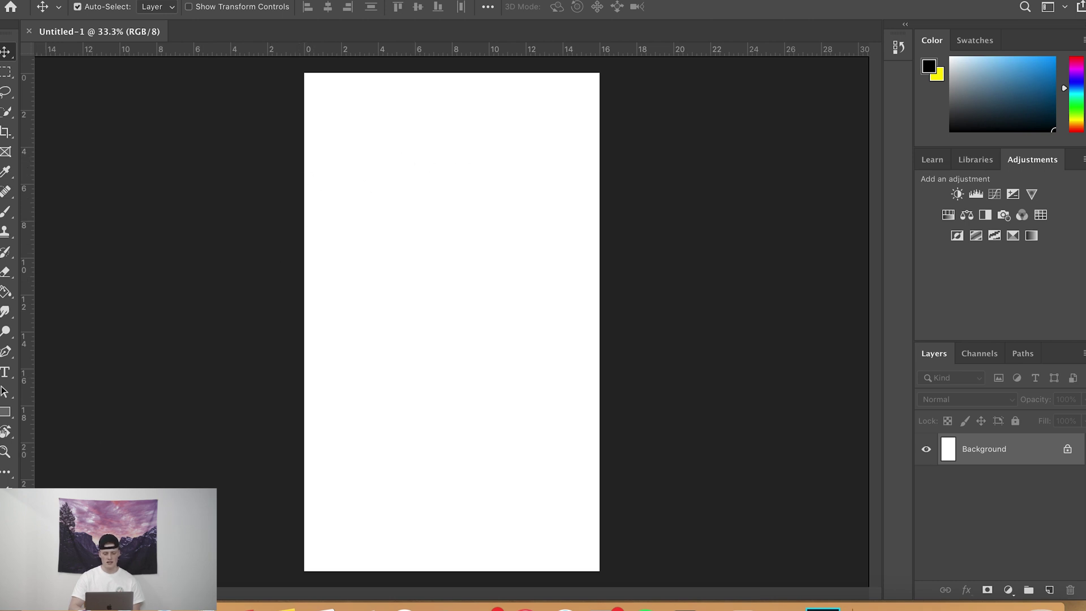
# - Drop the DSC05168 2 photo from the Finder folder onto the canvas and move it to the top
pyautogui.click(187, 605)
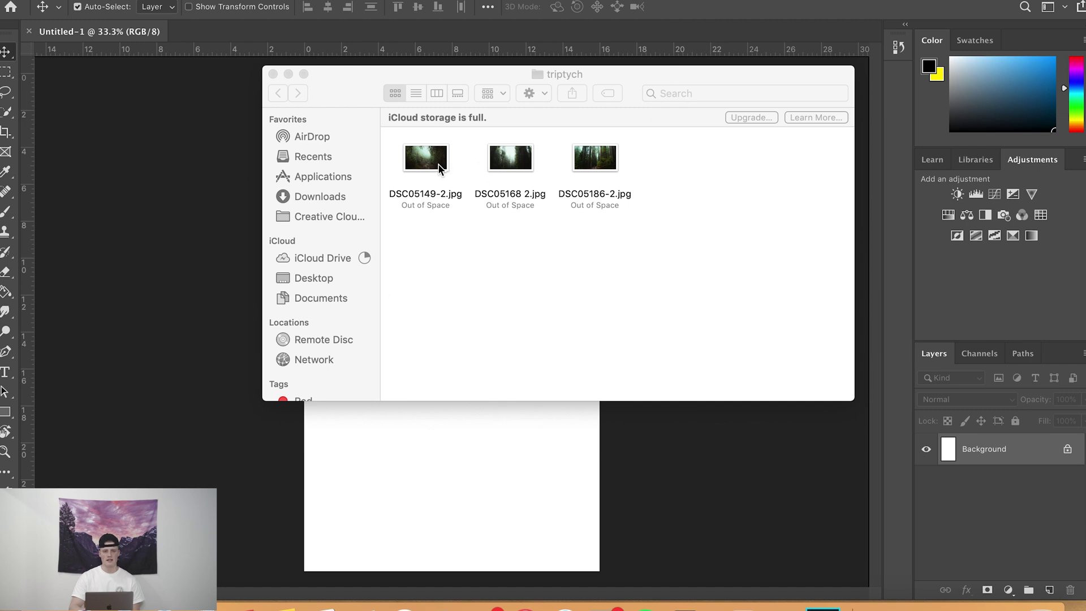
pyautogui.moveTo(359, 99); pyautogui.dragTo(691, 117)
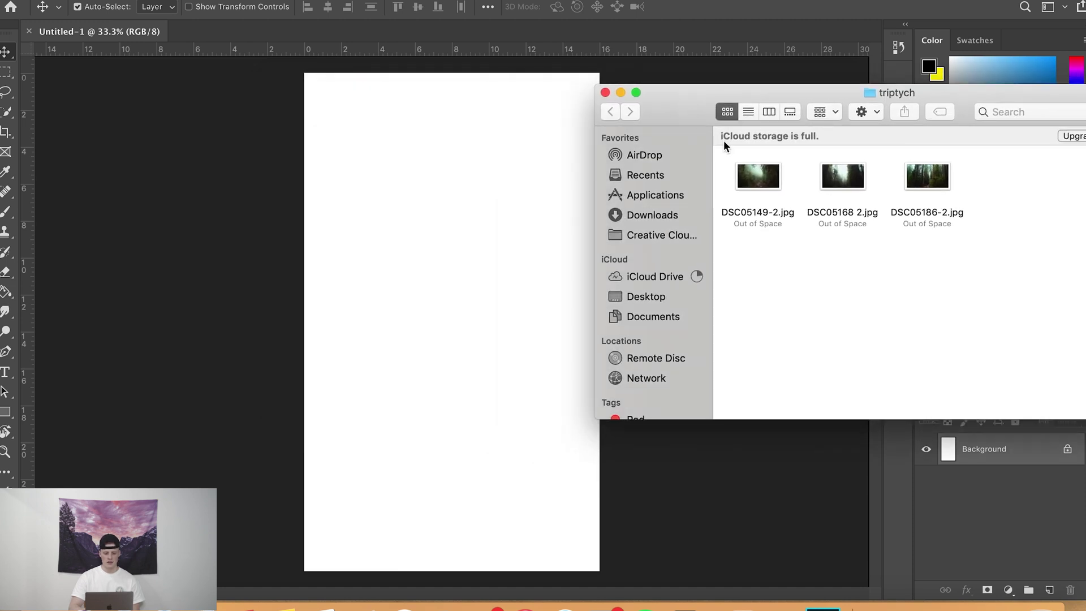
pyautogui.moveTo(839, 184); pyautogui.dragTo(456, 226)
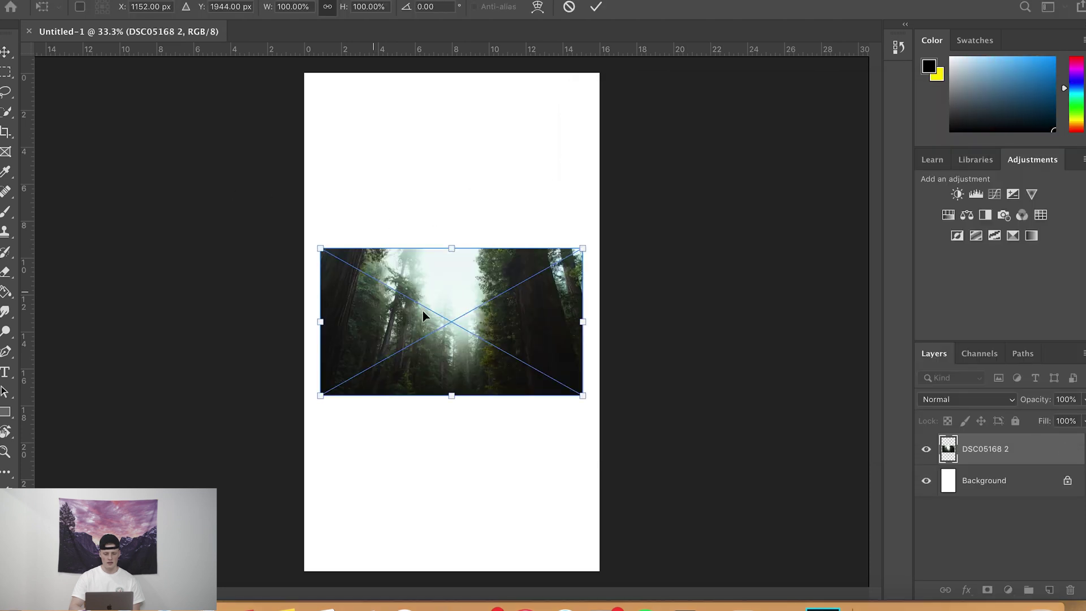
pyautogui.moveTo(451, 321)
pyautogui.mouseDown()
pyautogui.moveTo(440, 148)
pyautogui.moveTo(456, 149)
pyautogui.mouseUp()
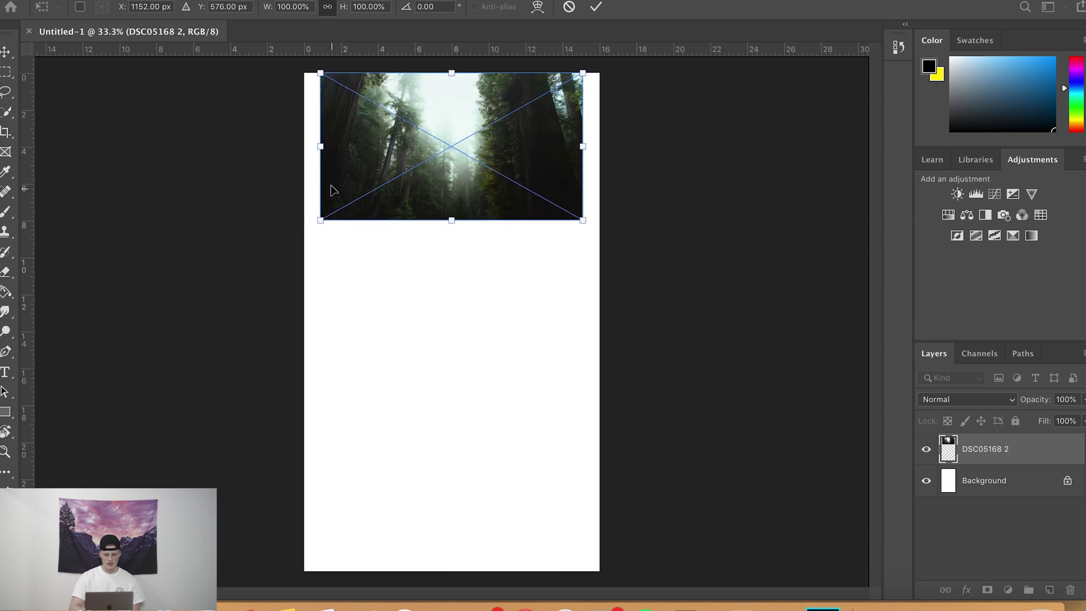
# - Stretch DSC05168 2 to the full canvas width, commit it, and drop DSC05186-2 onto the canvas
pyautogui.moveTo(321, 147); pyautogui.dragTo(304, 147)
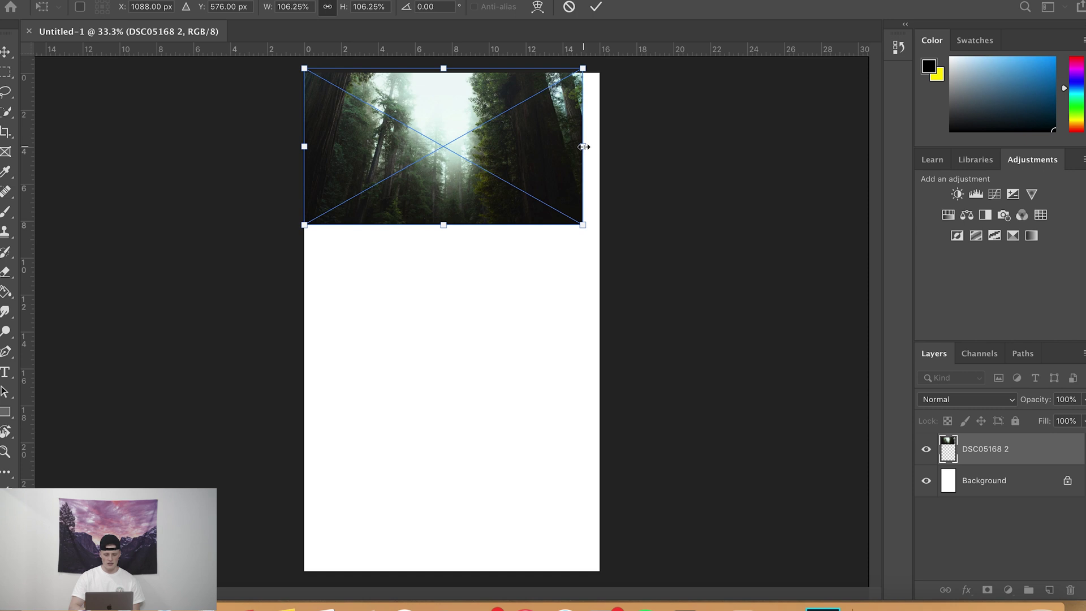
pyautogui.moveTo(584, 147); pyautogui.dragTo(600, 148)
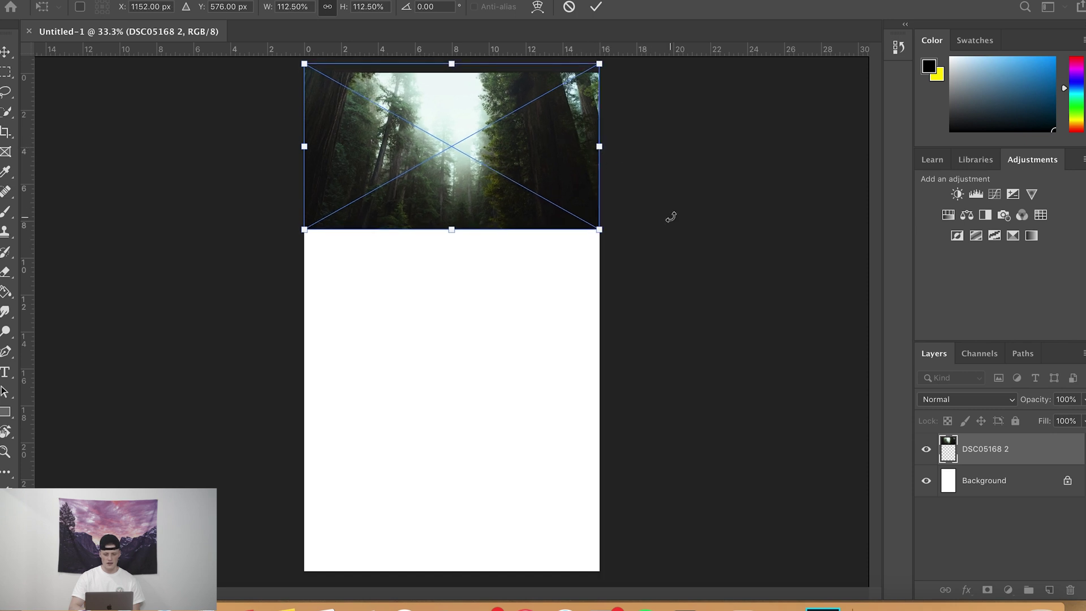
pyautogui.moveTo(529, 180); pyautogui.dragTo(532, 188)
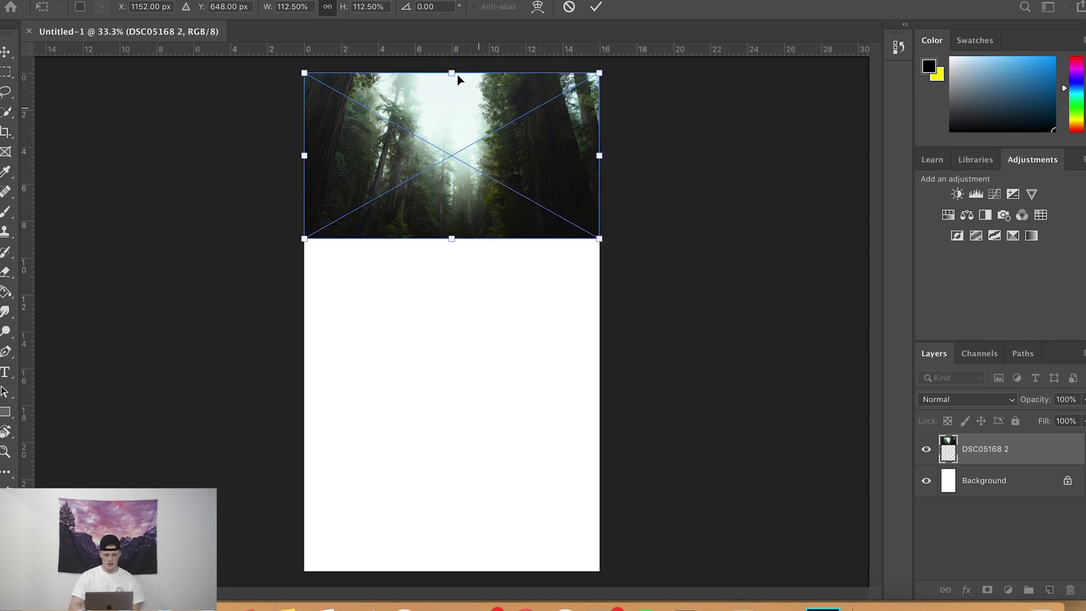
pyautogui.press('Return')
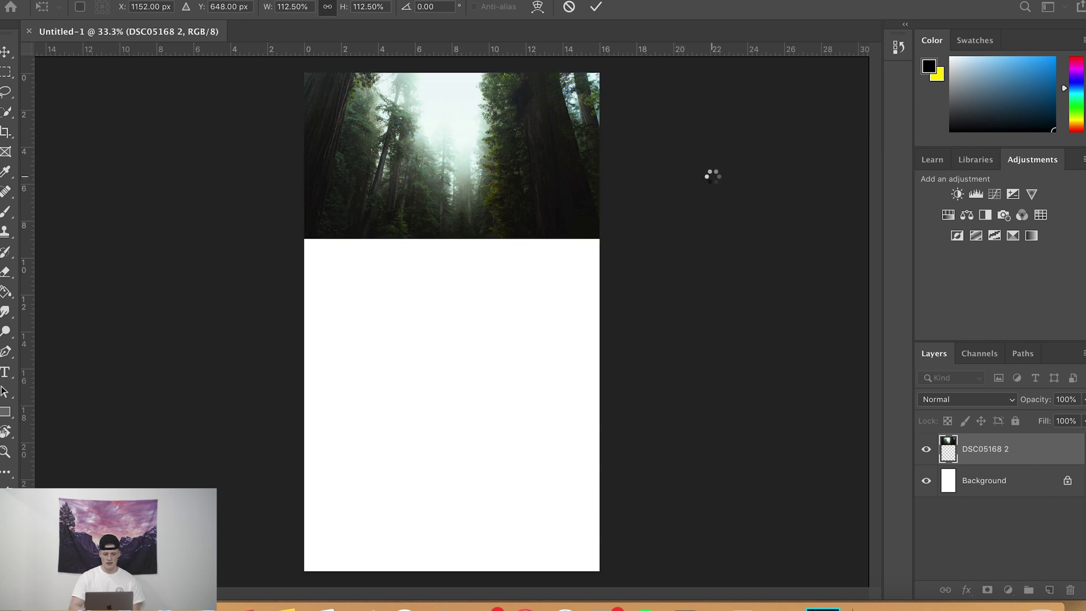
pyautogui.press('super+Tab')
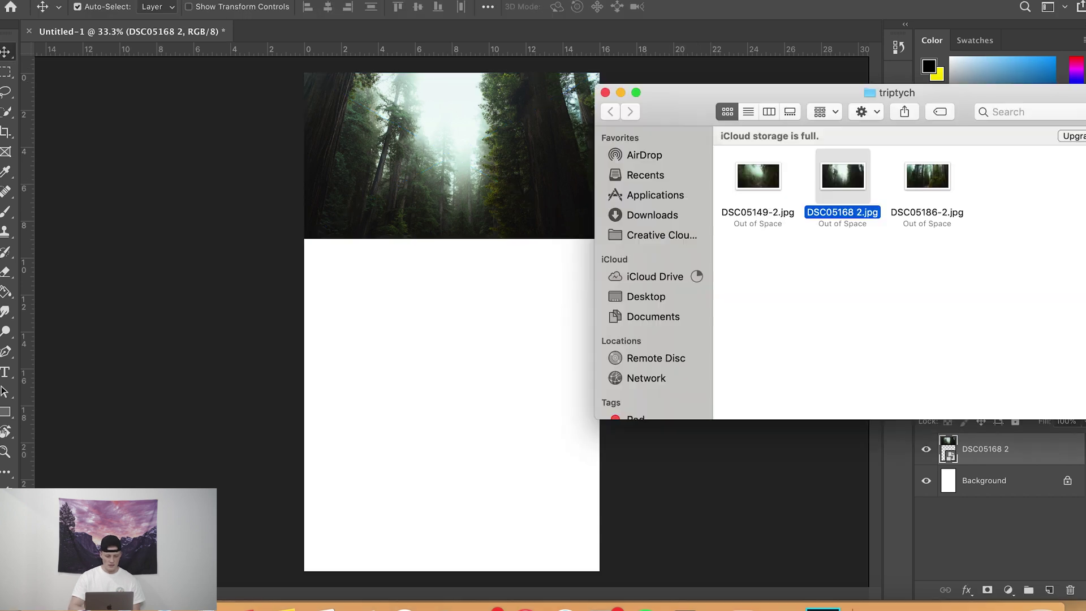
pyautogui.moveTo(939, 180)
pyautogui.mouseDown()
pyautogui.moveTo(840, 193)
pyautogui.moveTo(491, 323)
pyautogui.mouseUp()
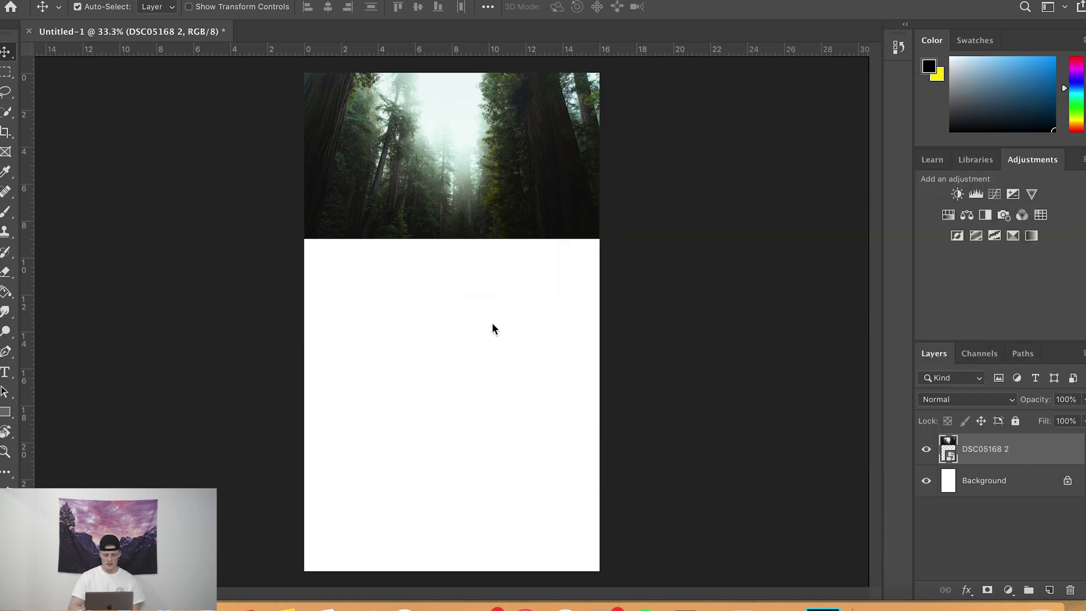
# - Scale DSC05186-2 to the full canvas width and seat it directly under the top photo
pyautogui.moveTo(454, 321); pyautogui.dragTo(454, 314)
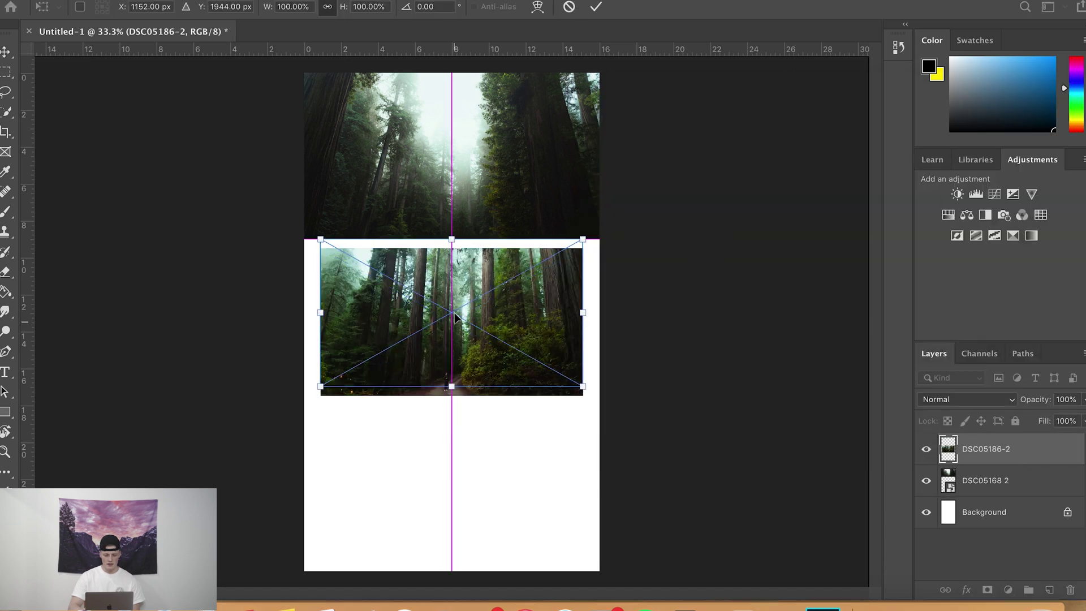
pyautogui.moveTo(321, 312); pyautogui.dragTo(304, 312)
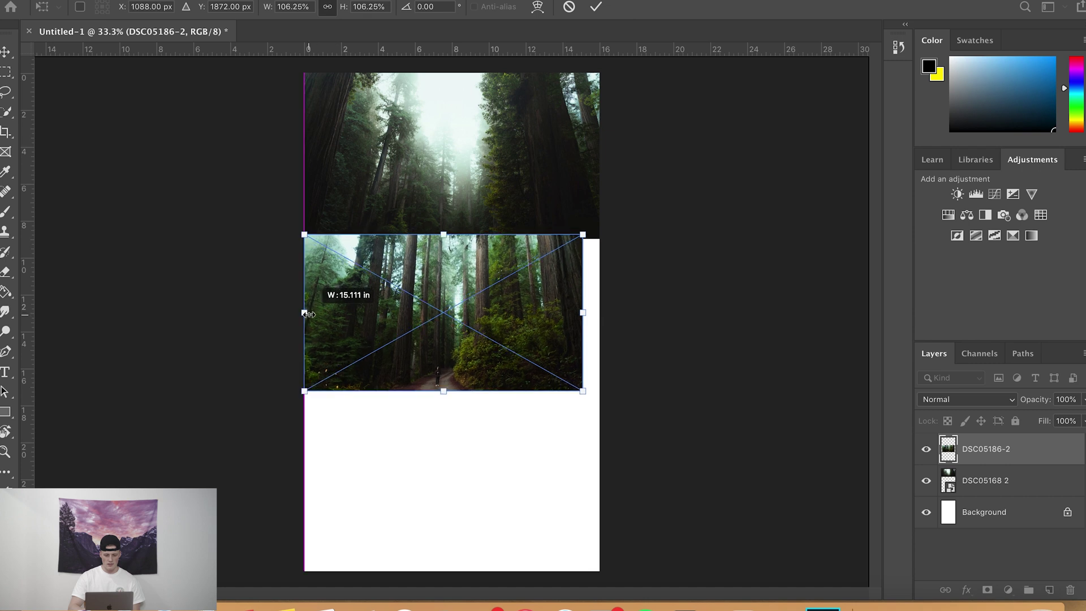
pyautogui.moveTo(583, 313); pyautogui.dragTo(599, 313)
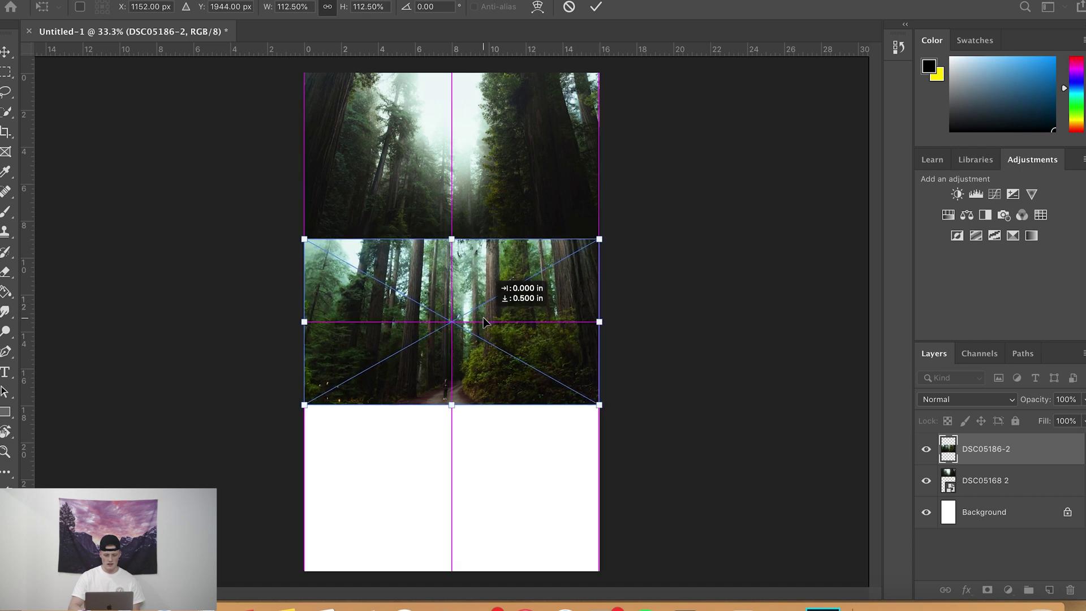
pyautogui.moveTo(483, 313); pyautogui.dragTo(483, 322)
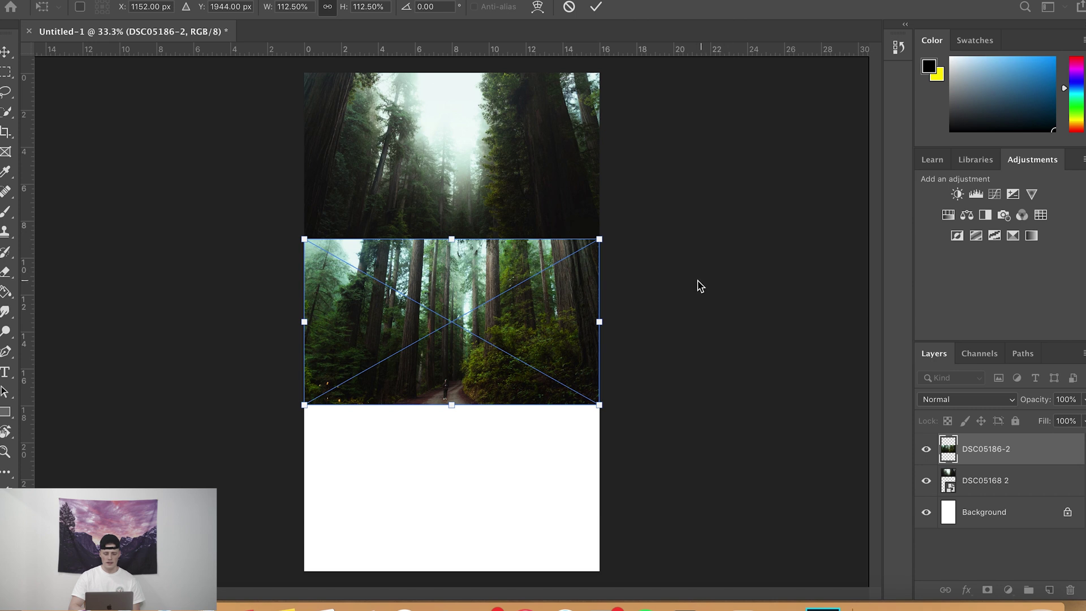
pyautogui.press('Return')
# - Place DSC05149-2 in the bottom area, stretched to full width and aligned under the middle photo
pyautogui.press('super+Tab')
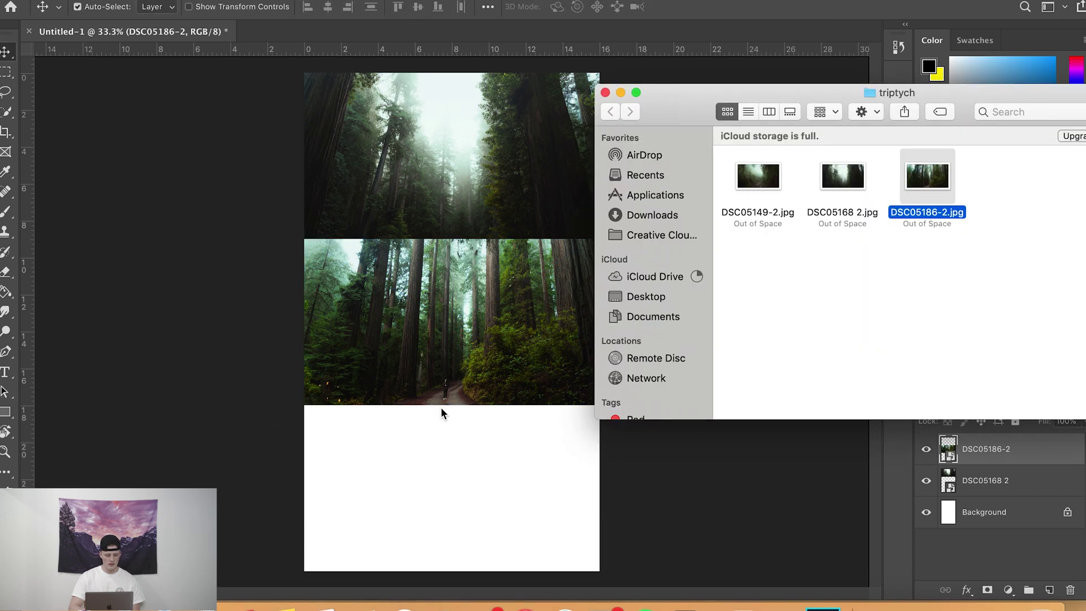
pyautogui.moveTo(761, 176)
pyautogui.mouseDown()
pyautogui.moveTo(487, 396)
pyautogui.moveTo(455, 470)
pyautogui.mouseUp()
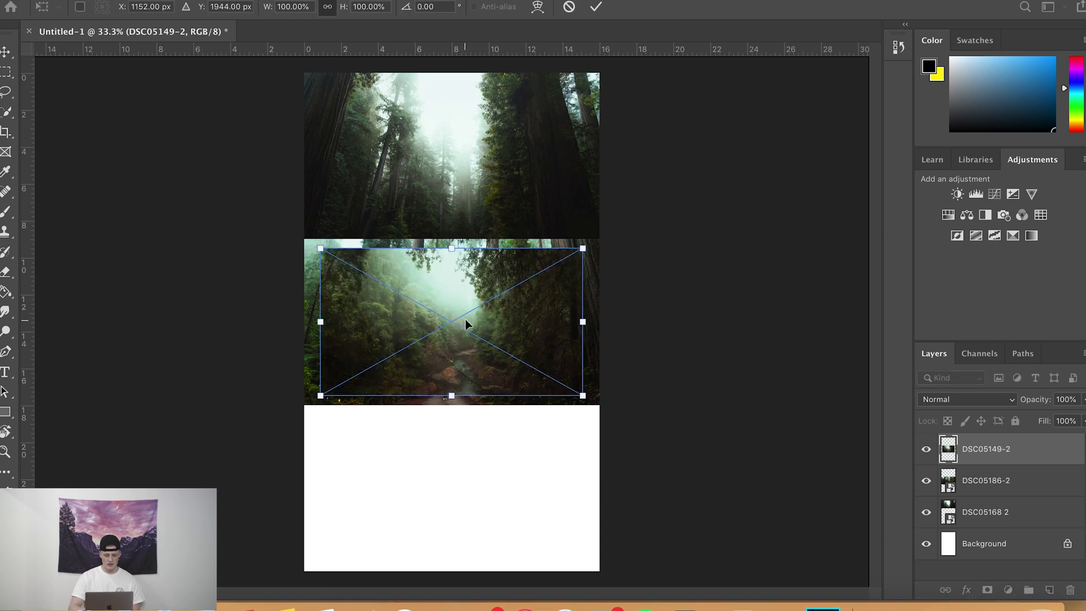
pyautogui.moveTo(465, 321); pyautogui.dragTo(461, 497)
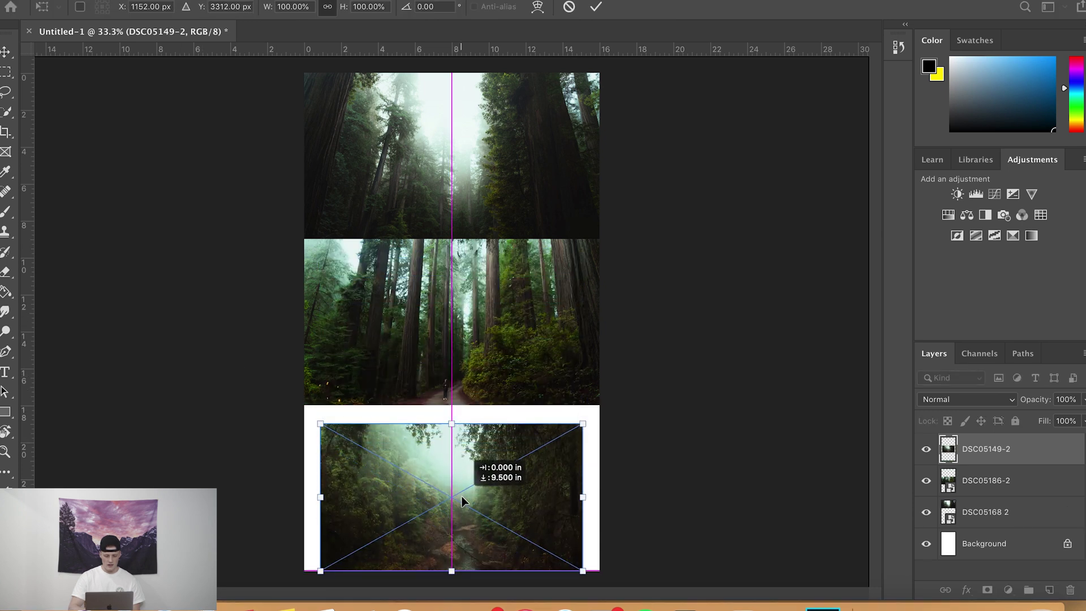
pyautogui.moveTo(320, 496); pyautogui.dragTo(305, 498)
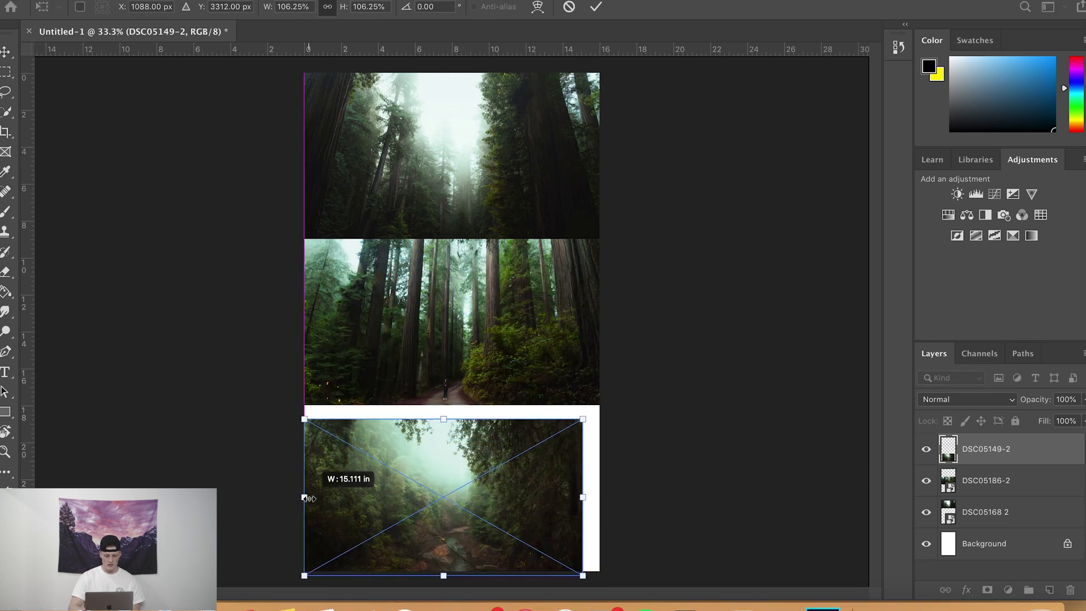
pyautogui.moveTo(584, 496); pyautogui.dragTo(599, 496)
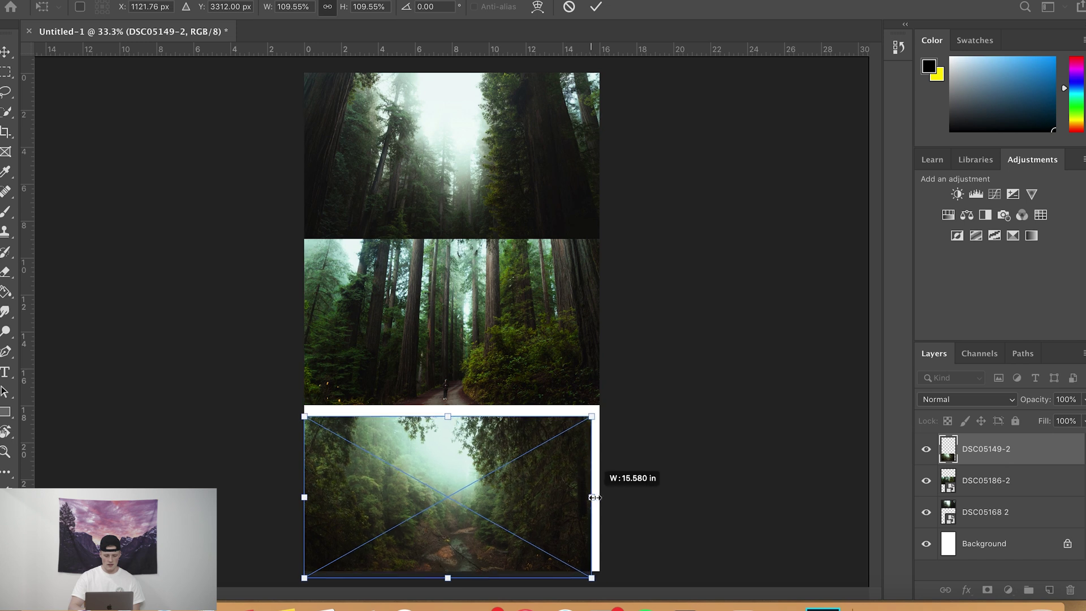
pyautogui.moveTo(475, 508); pyautogui.dragTo(473, 500)
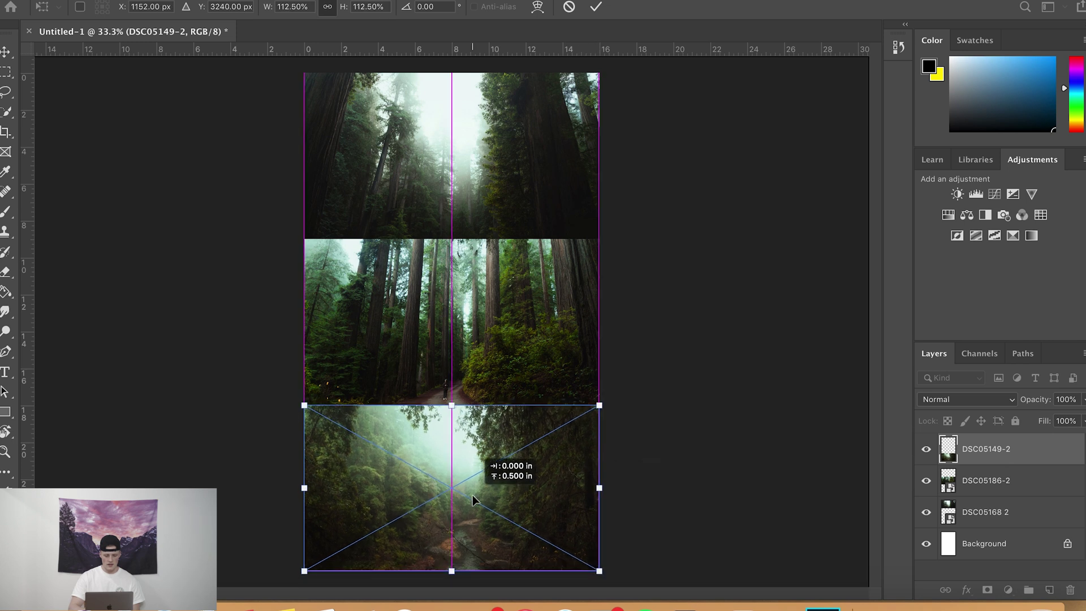
pyautogui.click(767, 310)
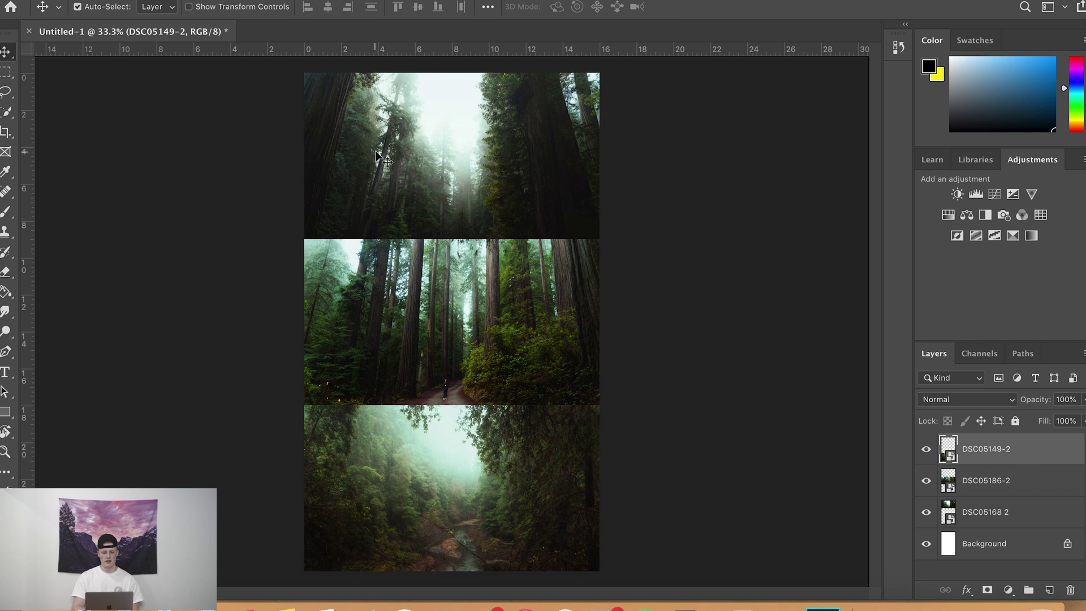
# - Export the image as a JPG at 100% quality and full 2304 × 3888 px size
pyautogui.click(130, 1)
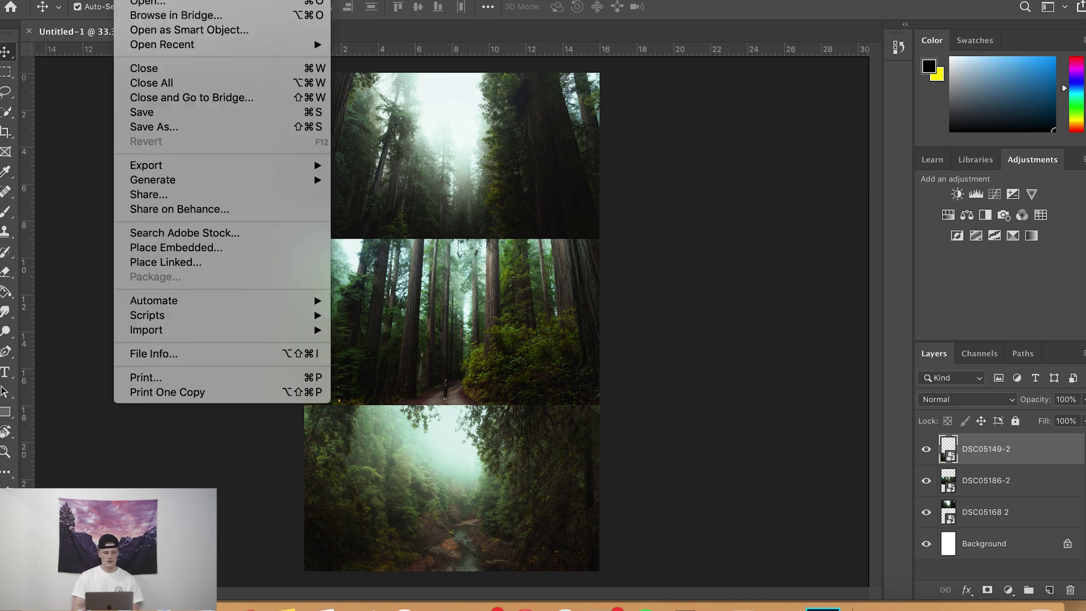
pyautogui.moveTo(146, 164)
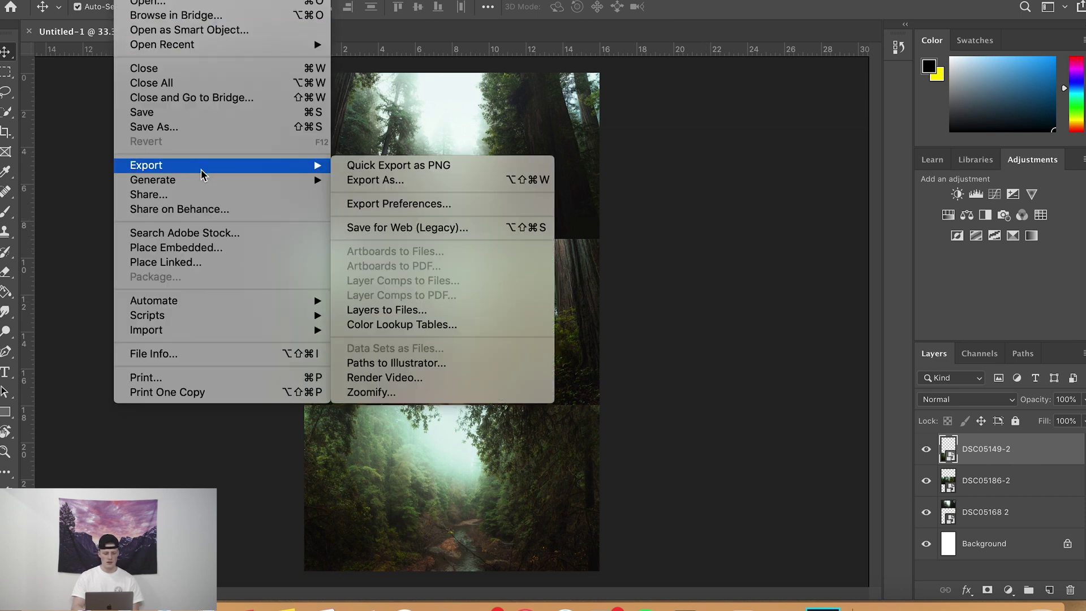
pyautogui.click(410, 181)
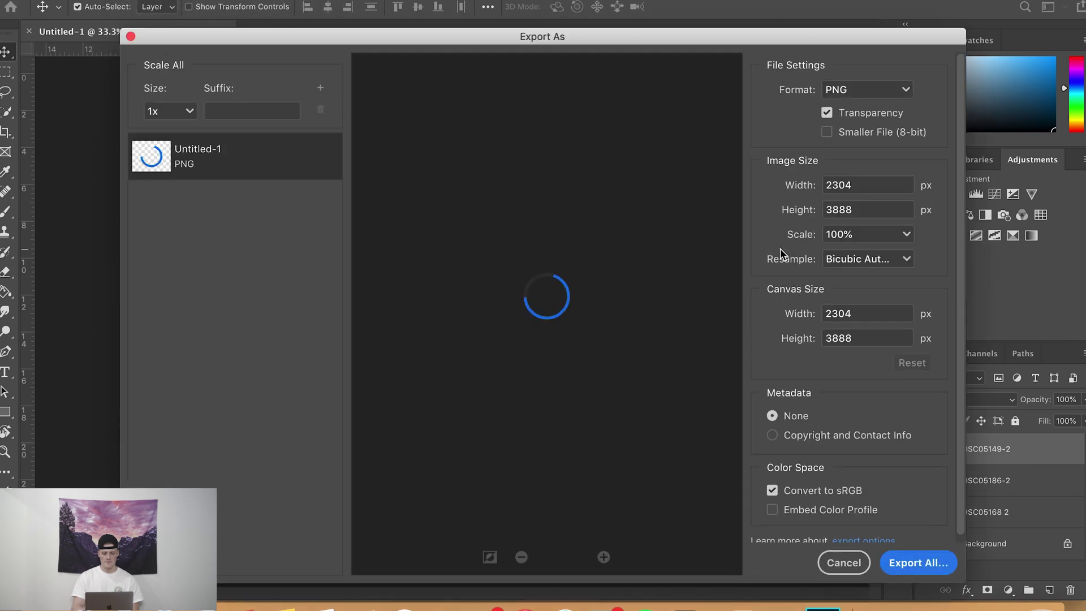
pyautogui.click(891, 96)
pyautogui.click(880, 130)
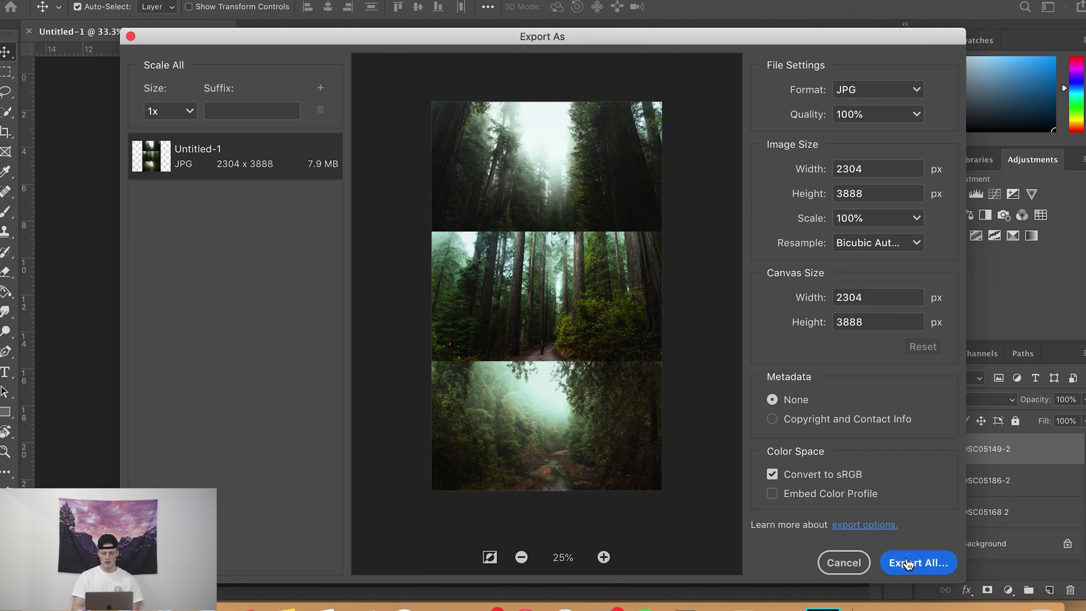
pyautogui.click(912, 565)
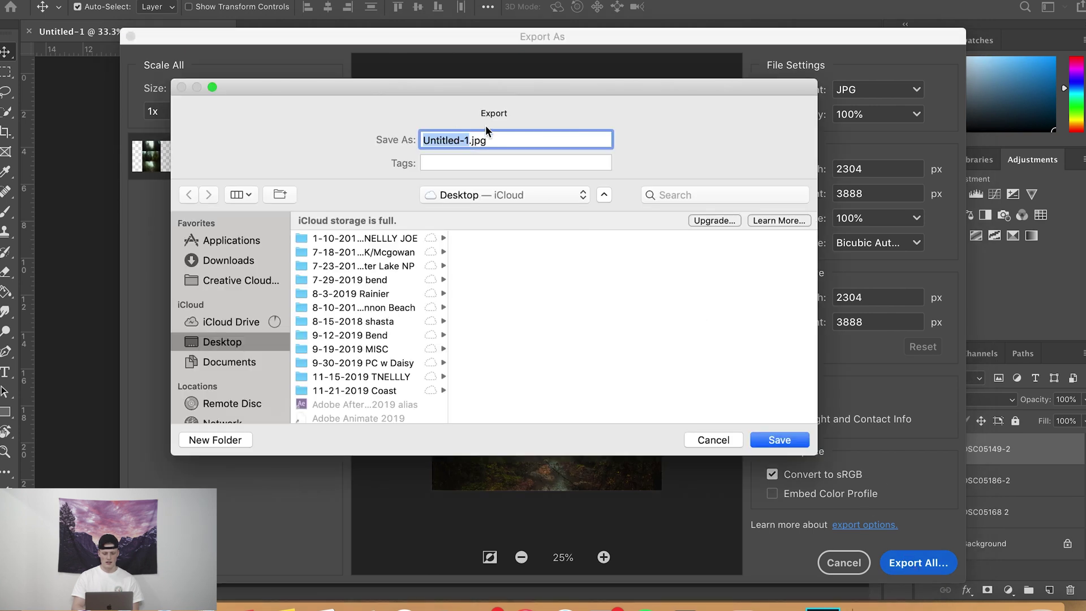
# - Save the exported JPG to the Desktop as 'redwoods triptych 2'
pyautogui.write('re')
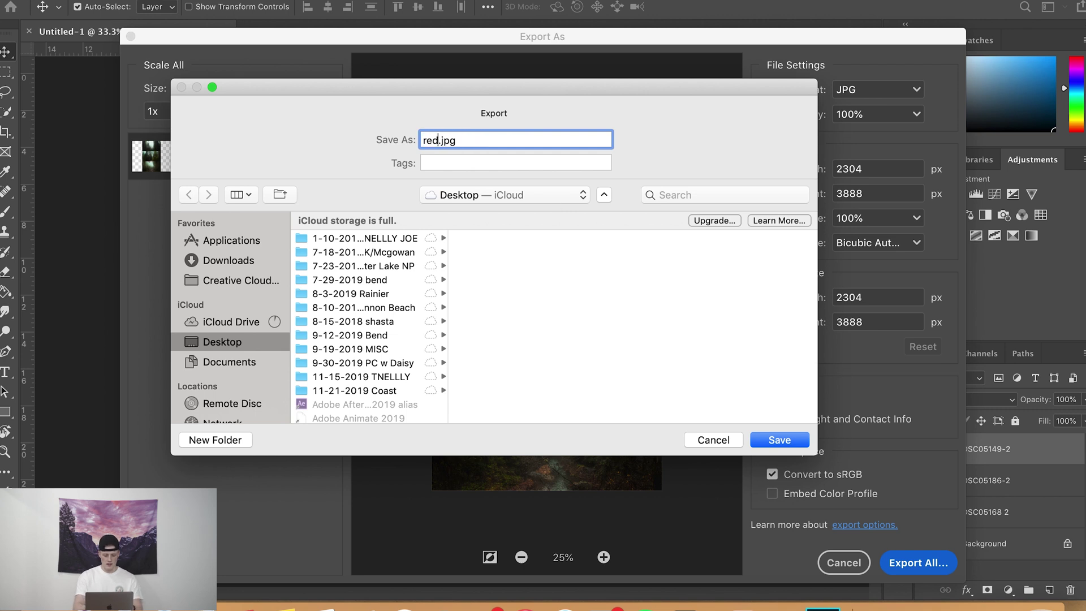
pyautogui.write('dwoods trip')
pyautogui.write('tych 2')
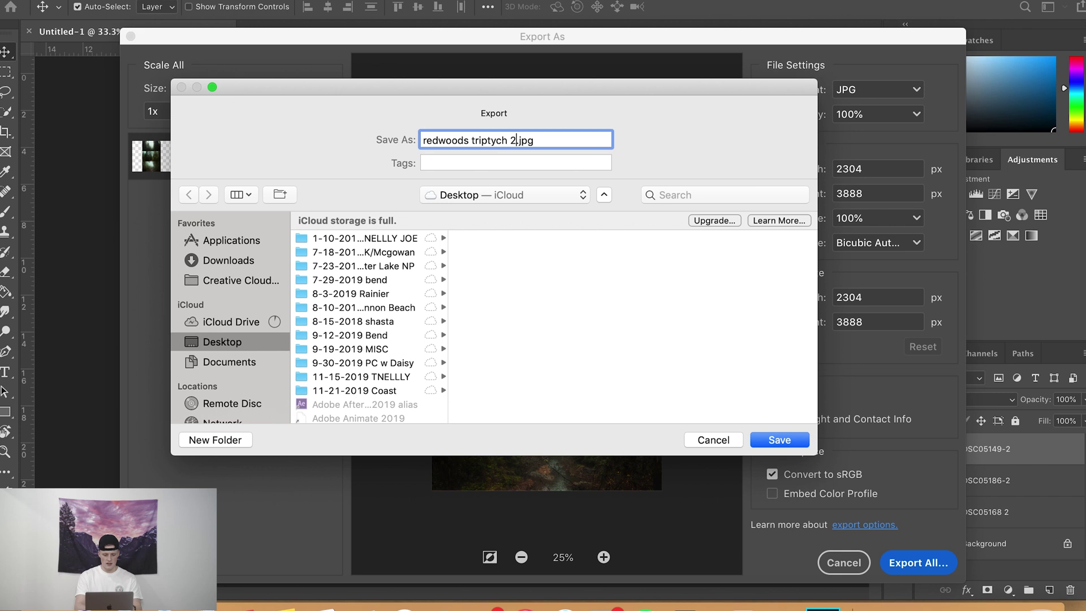
pyautogui.click(772, 440)
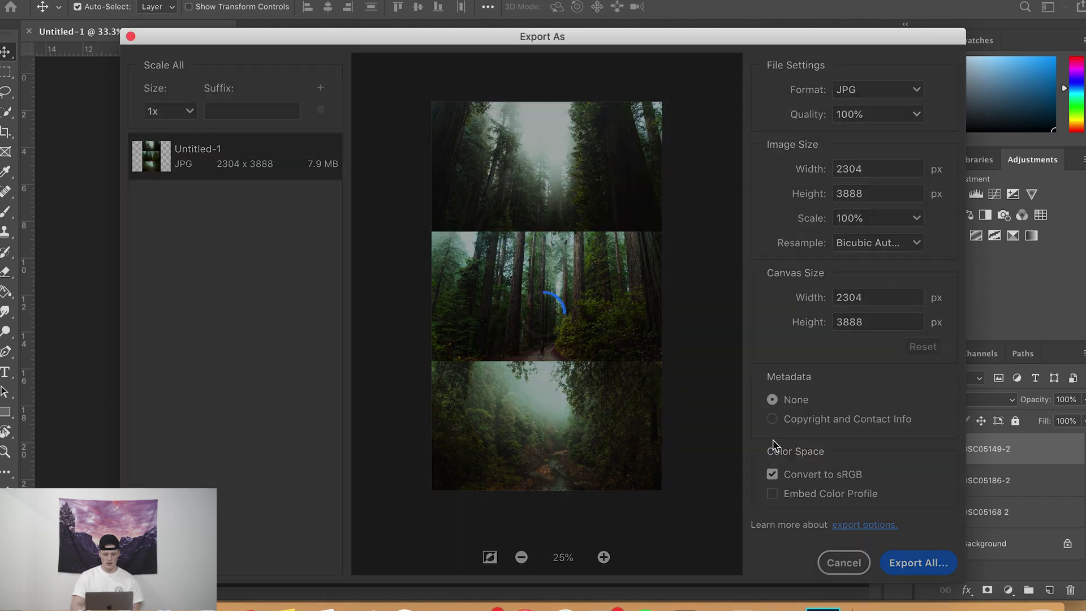